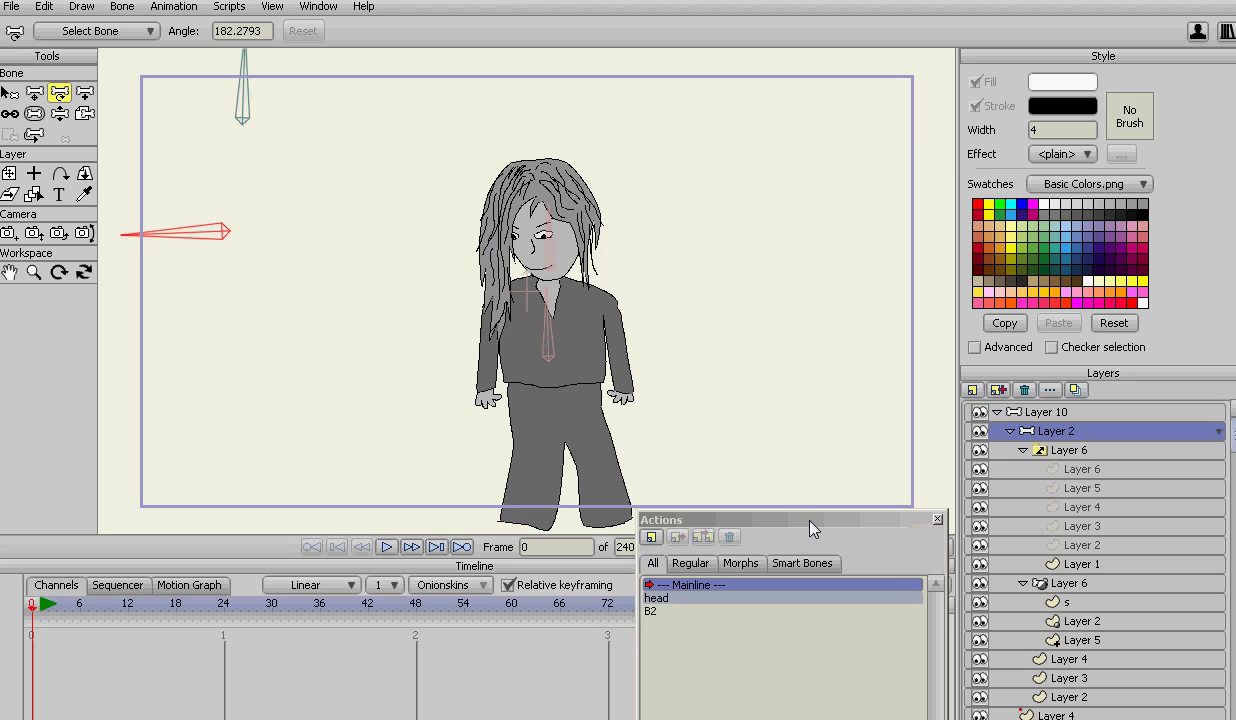
# Step: Expand the switch layer Layer 6 and examine each of its hair drawings, from Layer 2 up to Layer 6
pyautogui.click(1024, 451)
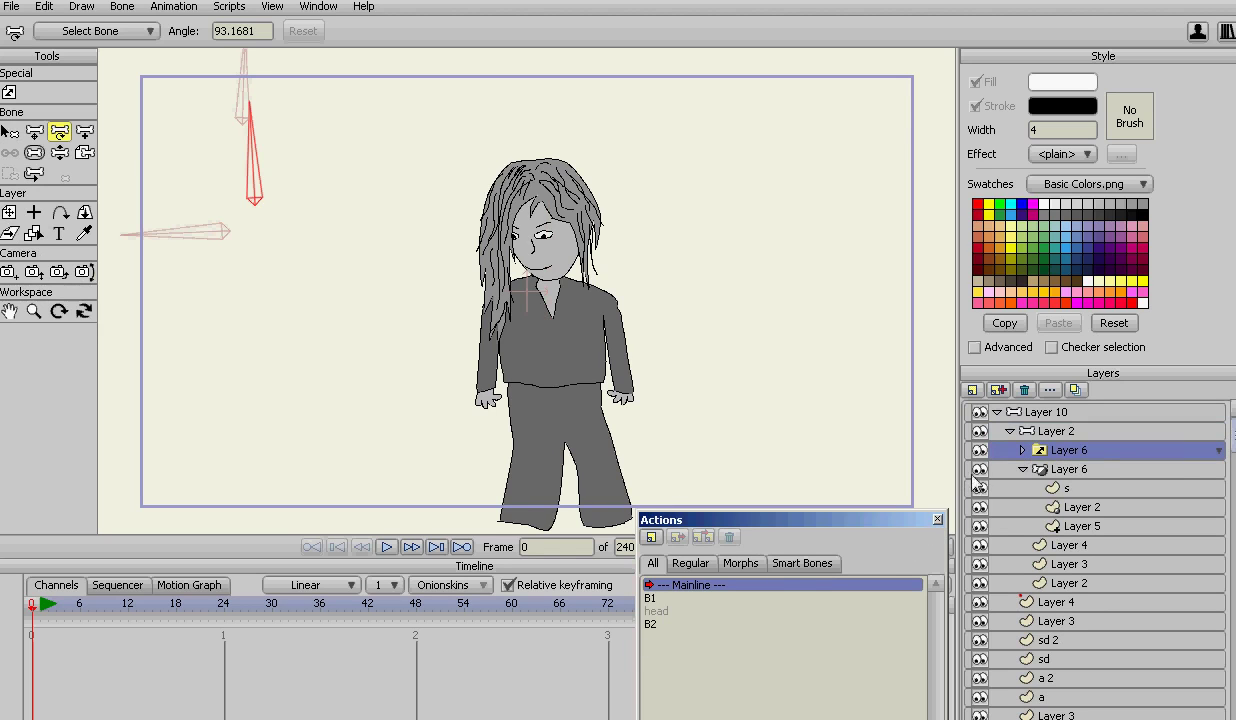
pyautogui.click(1022, 450)
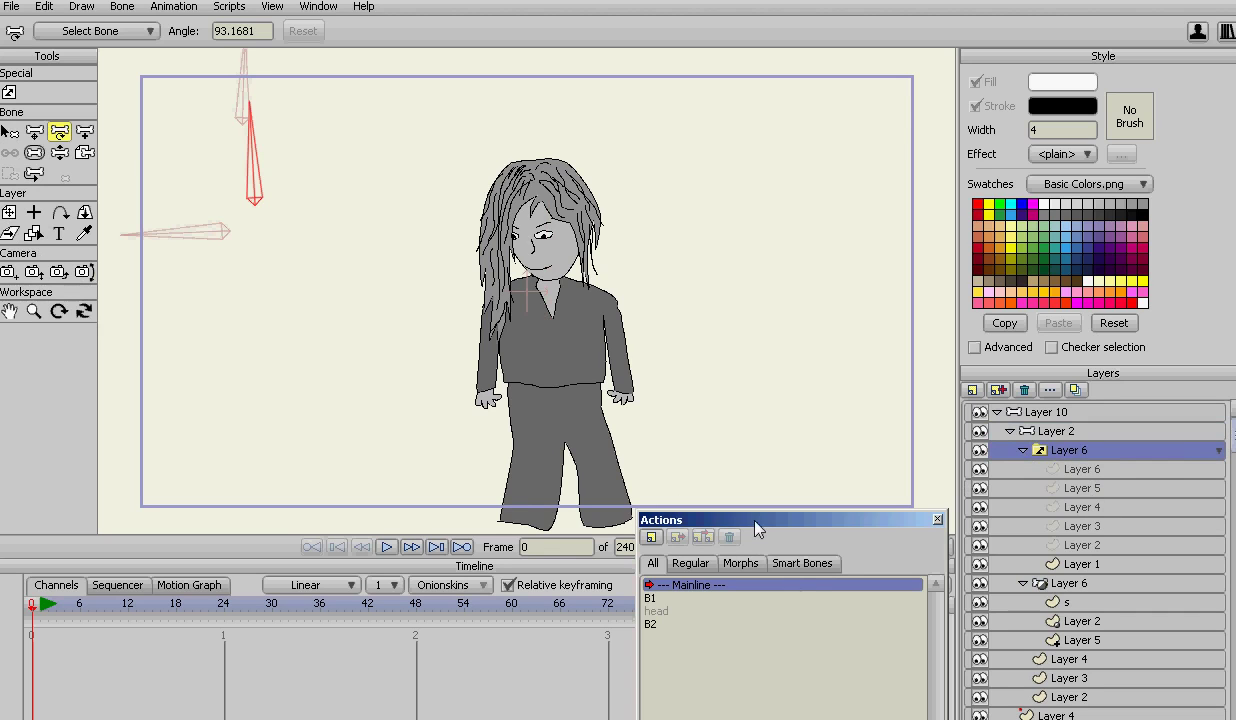
pyautogui.moveTo(755, 521); pyautogui.dragTo(735, 521)
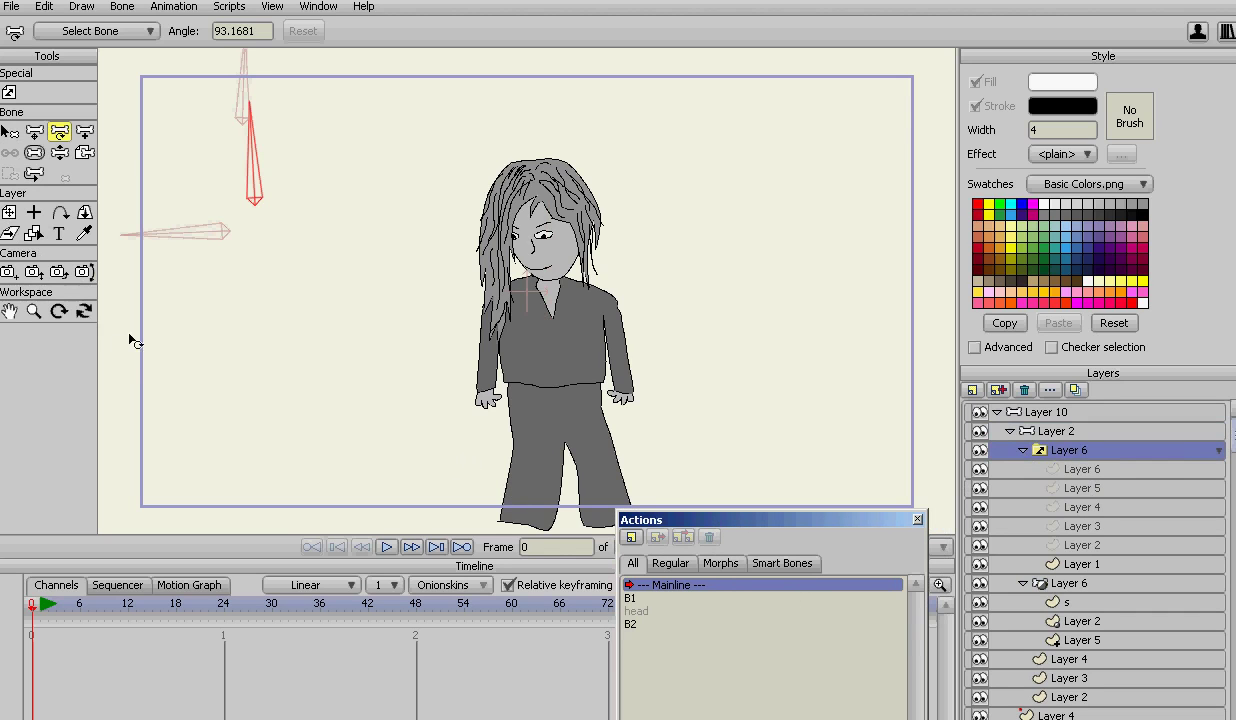
pyautogui.click(1120, 562)
pyautogui.click(1117, 546)
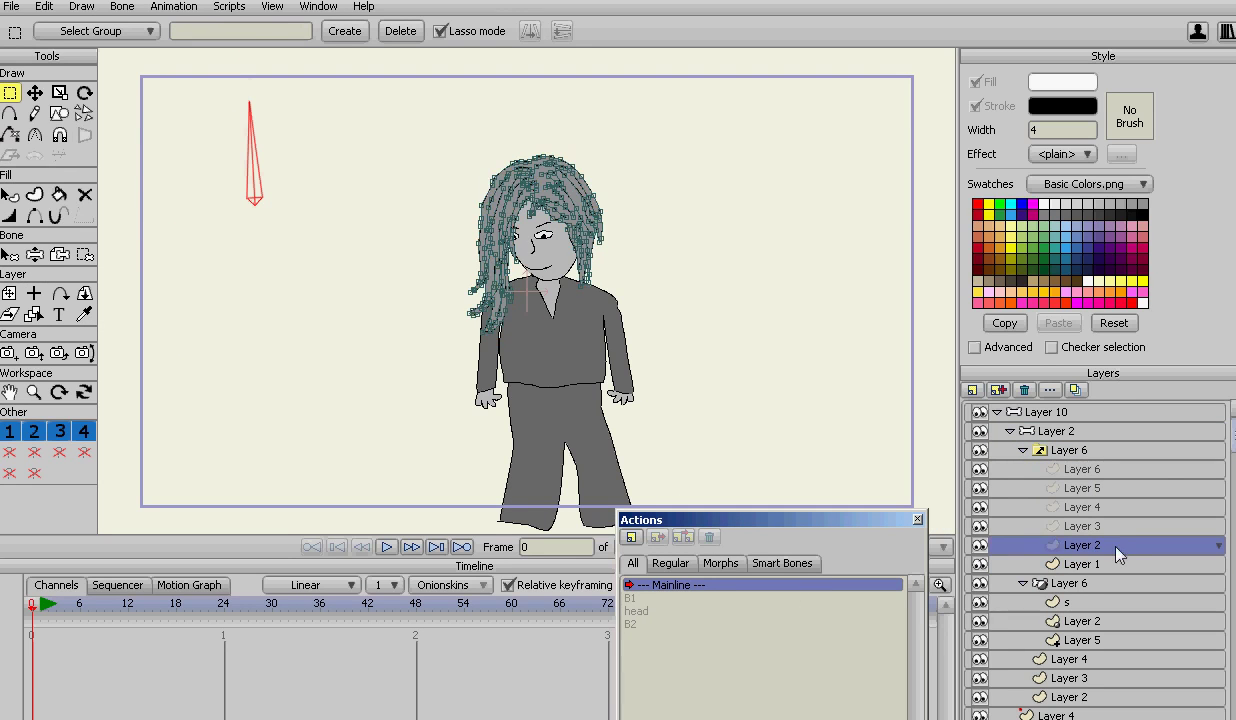
pyautogui.click(1114, 526)
pyautogui.click(1115, 508)
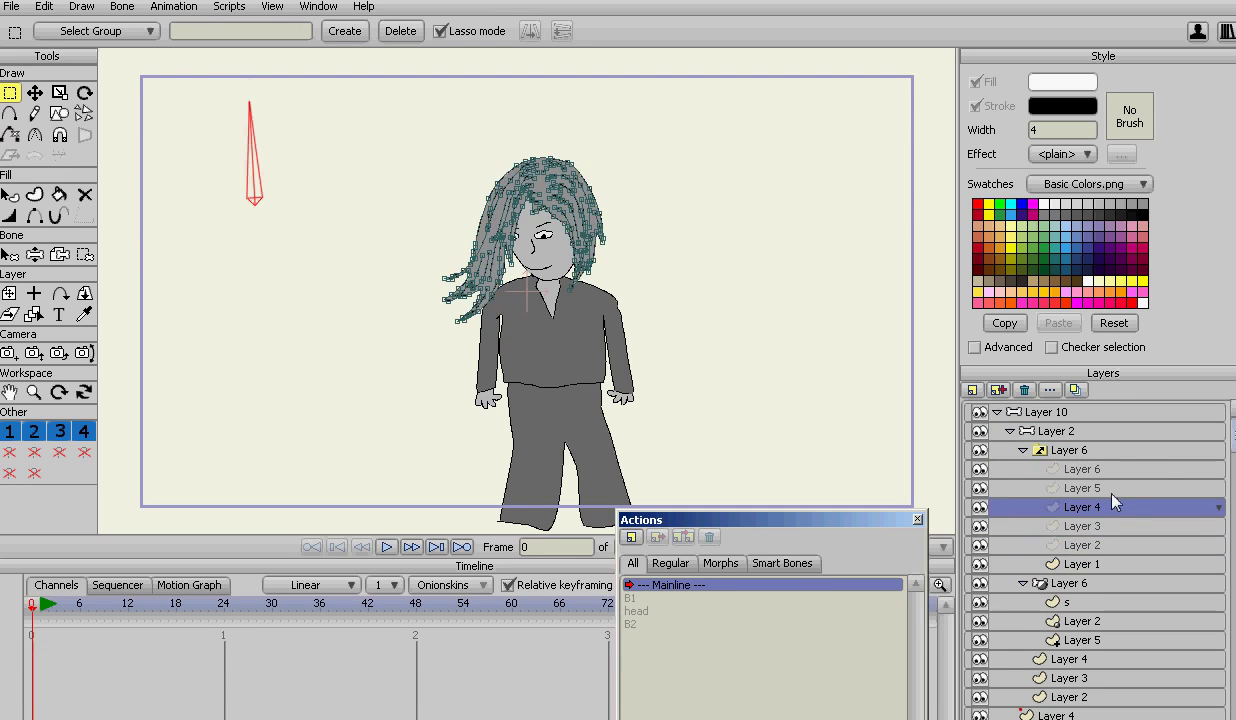
pyautogui.click(1112, 490)
pyautogui.click(1112, 470)
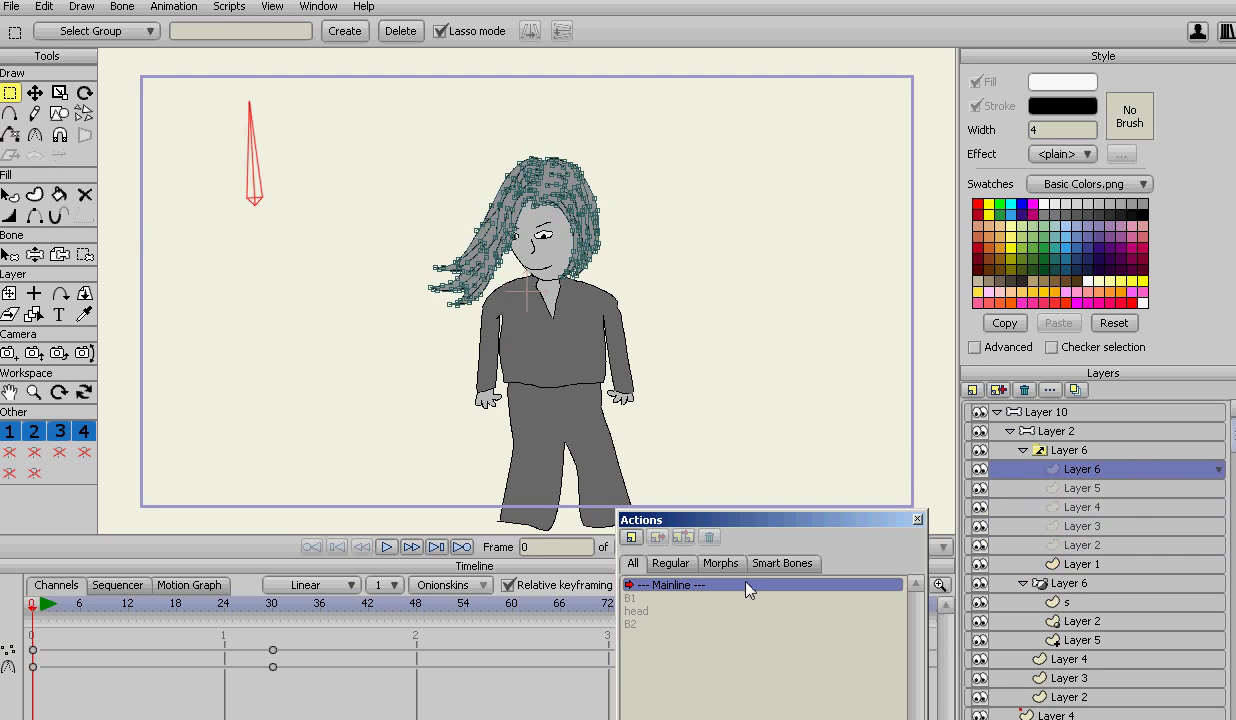
pyautogui.click(1064, 490)
pyautogui.click(1067, 508)
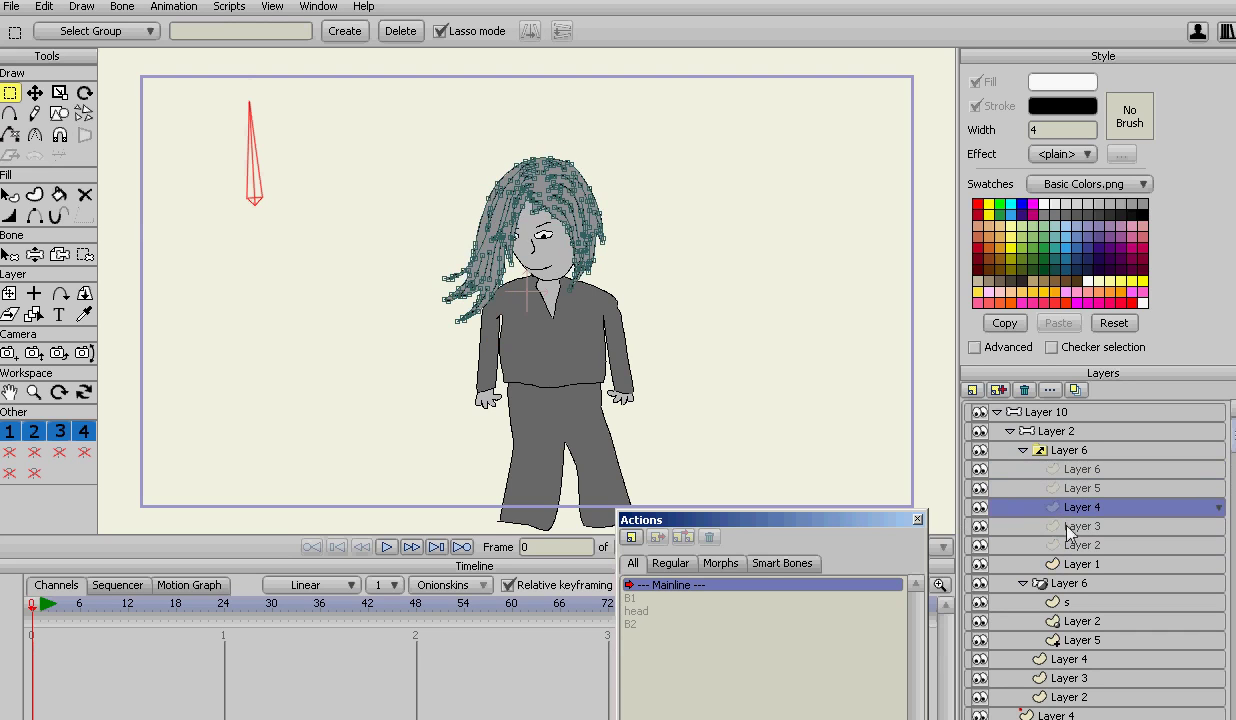
# Step: Delete the frame 30 keyframes from the hair drawing Layer 6 inside the switch layer
pyautogui.click(1022, 468)
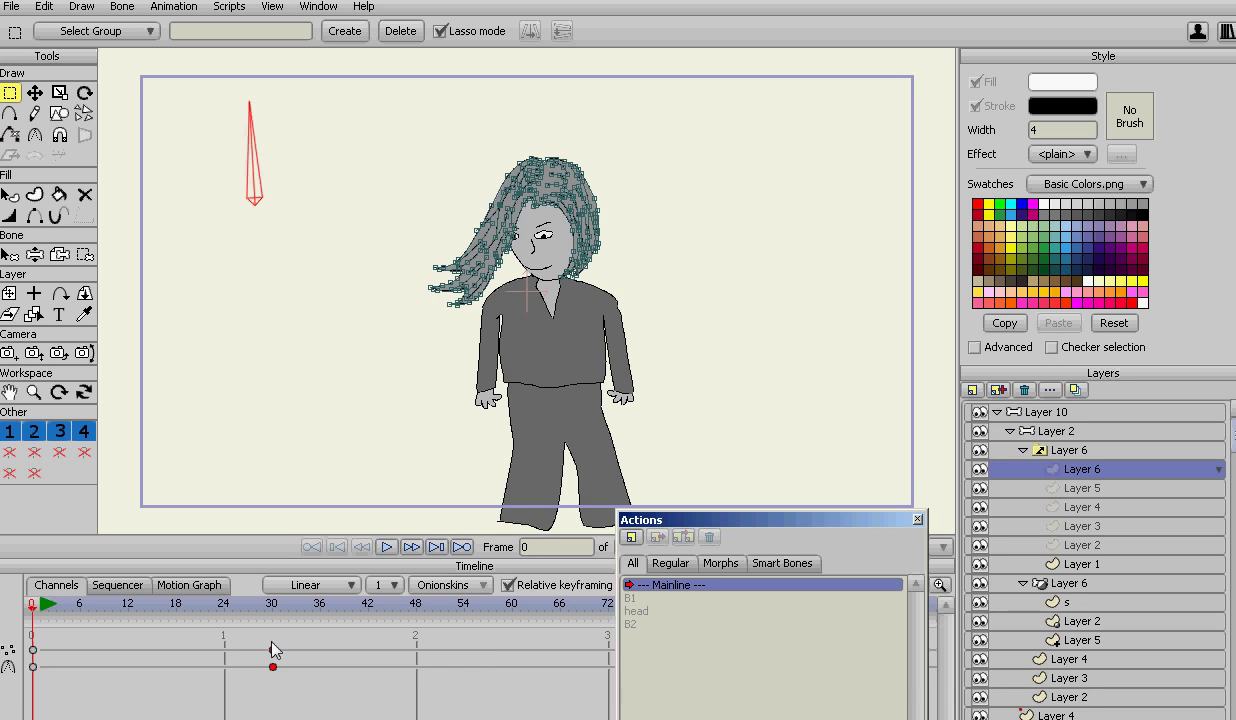
pyautogui.press('Delete')
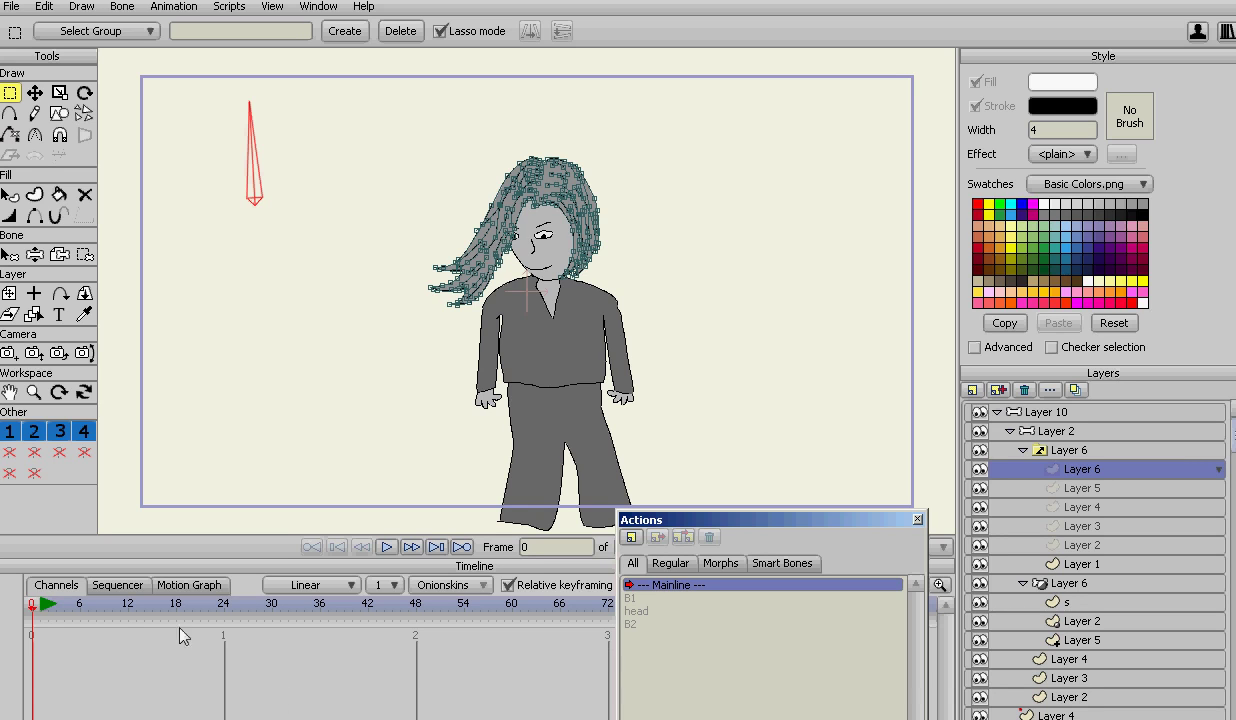
pyautogui.moveTo(34, 600); pyautogui.dragTo(32, 630)
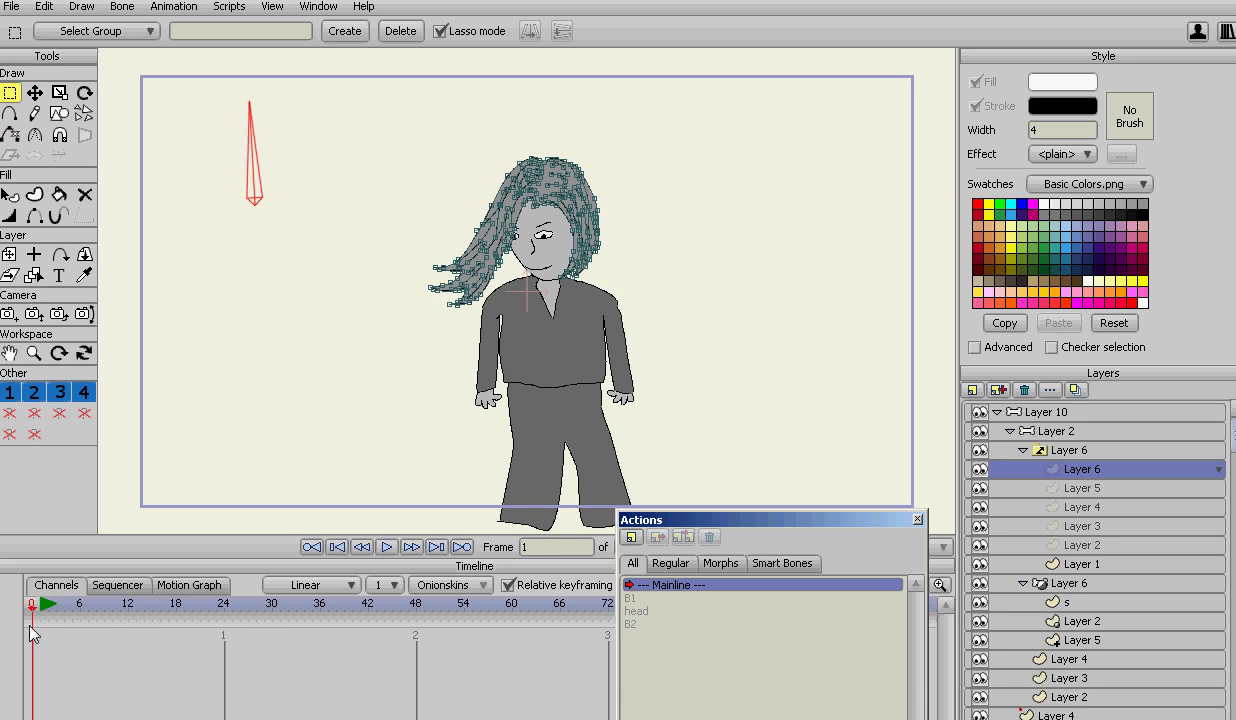
# Step: At frame 7 of the main timeline, rotate the switch layer's own bone to about 87.4°
pyautogui.click(1012, 451)
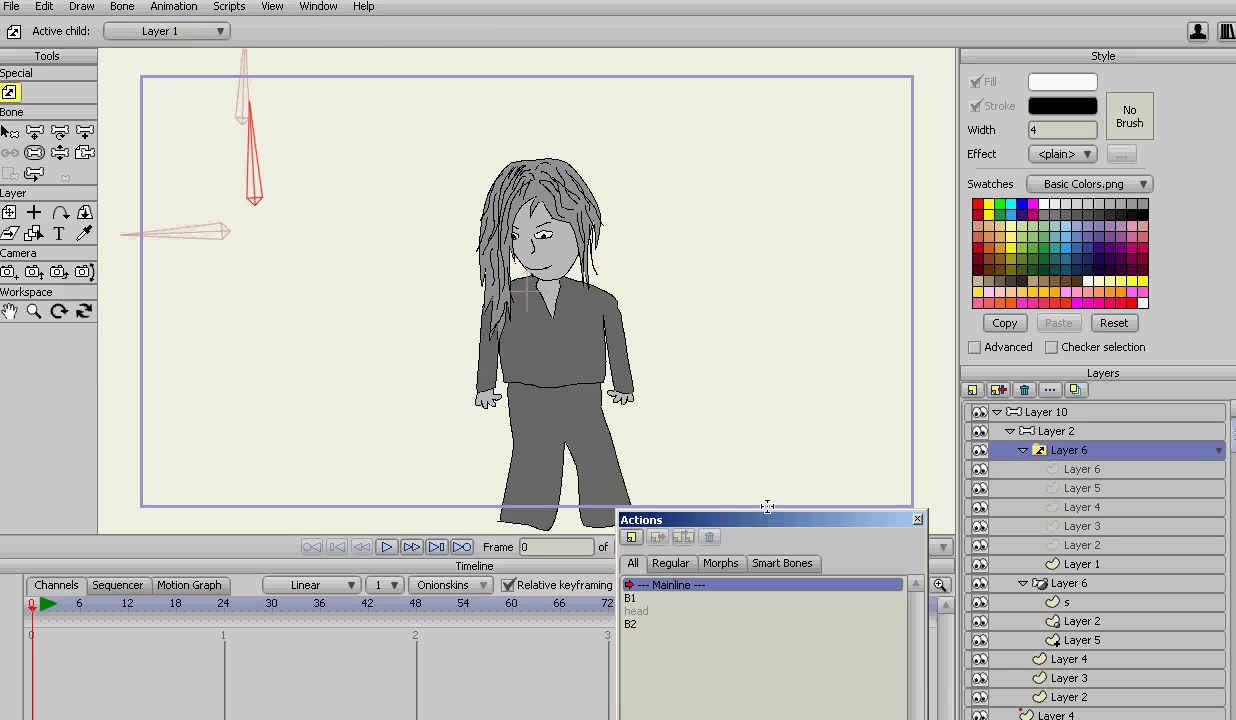
pyautogui.moveTo(772, 521); pyautogui.dragTo(759, 503)
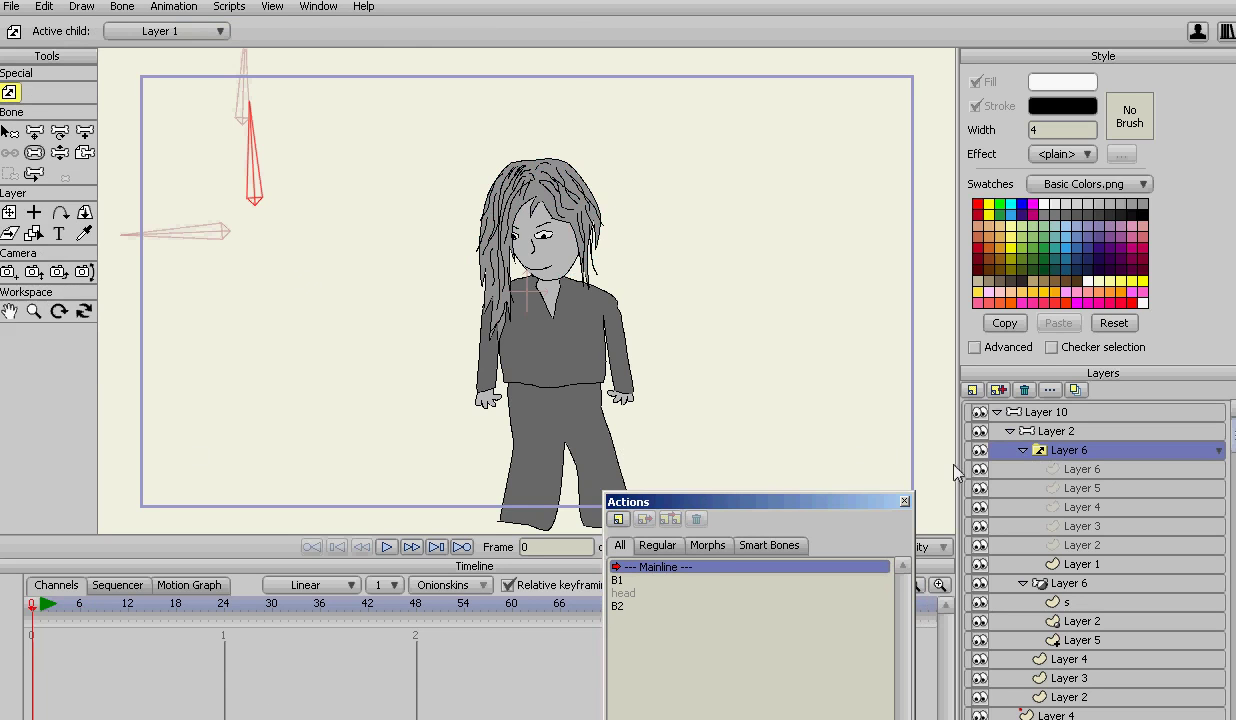
pyautogui.click(33, 613)
pyautogui.moveTo(33, 613); pyautogui.dragTo(88, 613)
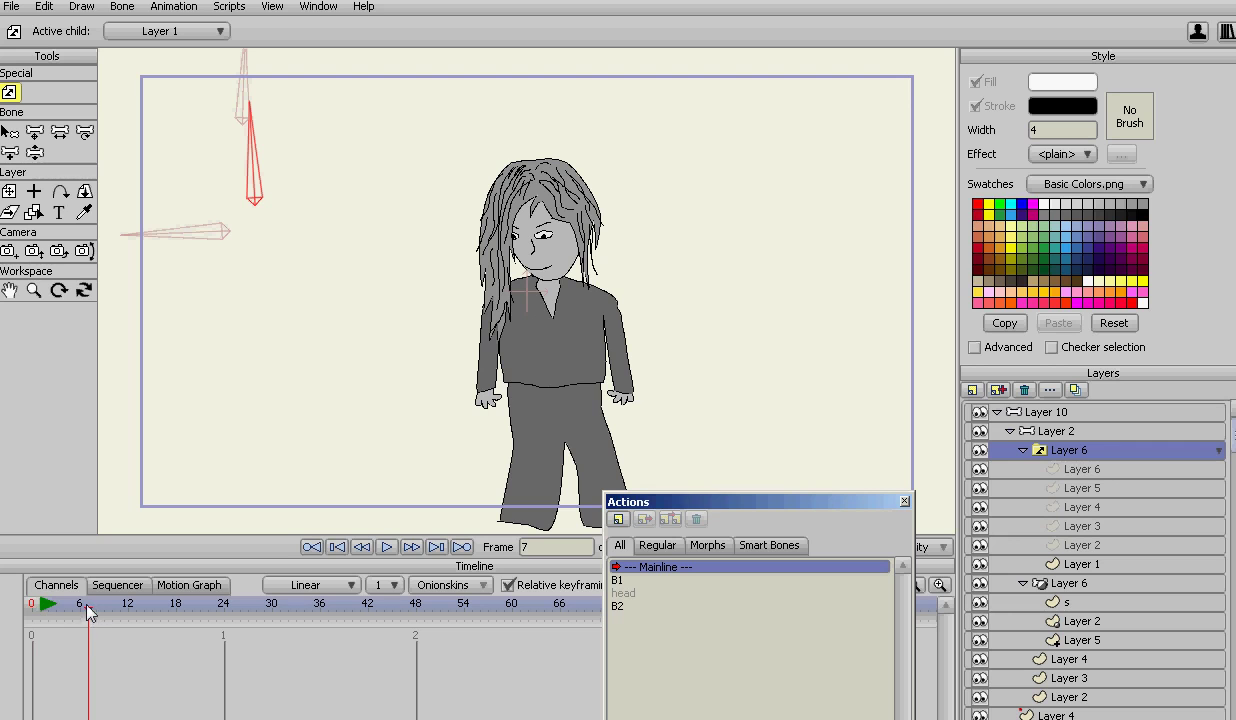
pyautogui.click(85, 132)
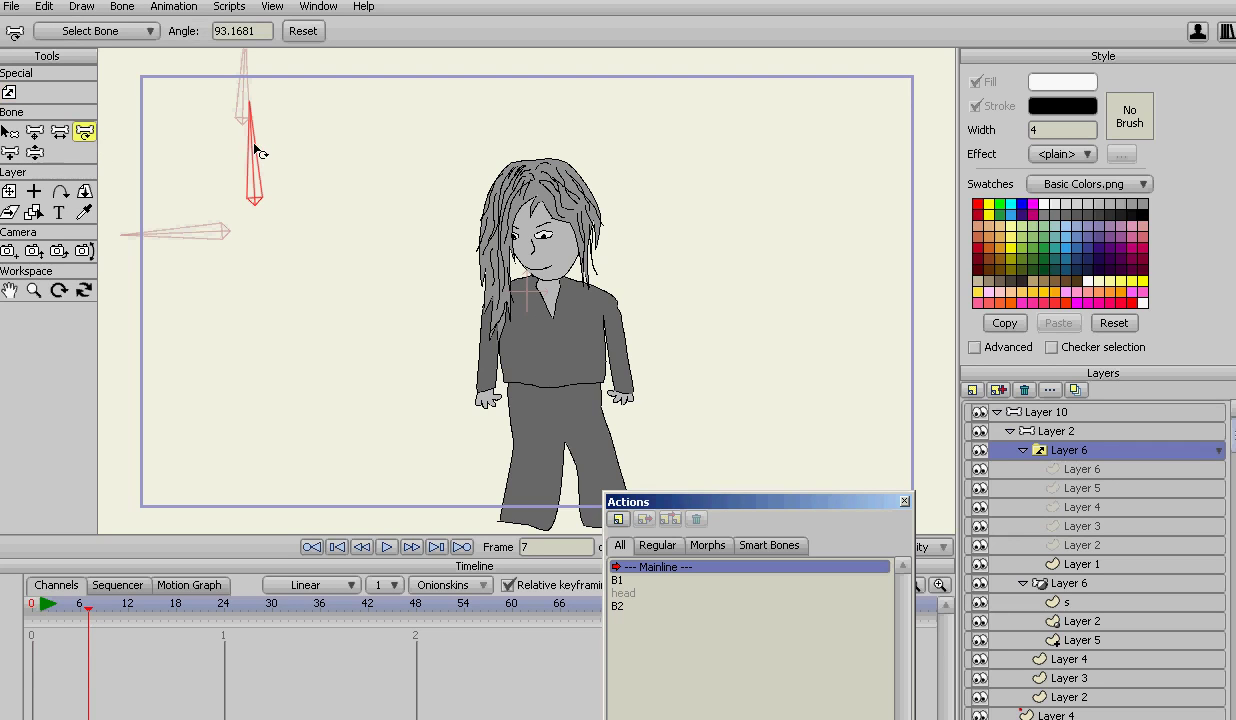
pyautogui.moveTo(257, 152)
pyautogui.mouseDown()
pyautogui.moveTo(295, 188)
pyautogui.moveTo(253, 133)
pyautogui.moveTo(273, 110)
pyautogui.moveTo(298, 188)
pyautogui.moveTo(265, 132)
pyautogui.moveTo(268, 142)
pyautogui.moveTo(304, 188)
pyautogui.moveTo(304, 174)
pyautogui.moveTo(271, 130)
pyautogui.moveTo(298, 210)
pyautogui.moveTo(306, 193)
pyautogui.moveTo(279, 155)
pyautogui.moveTo(257, 143)
pyautogui.moveTo(288, 166)
pyautogui.moveTo(298, 205)
pyautogui.moveTo(257, 166)
pyautogui.moveTo(295, 207)
pyautogui.moveTo(248, 160)
pyautogui.moveTo(315, 199)
pyautogui.moveTo(265, 171)
pyautogui.moveTo(246, 190)
pyautogui.moveTo(259, 175)
pyautogui.mouseUp()
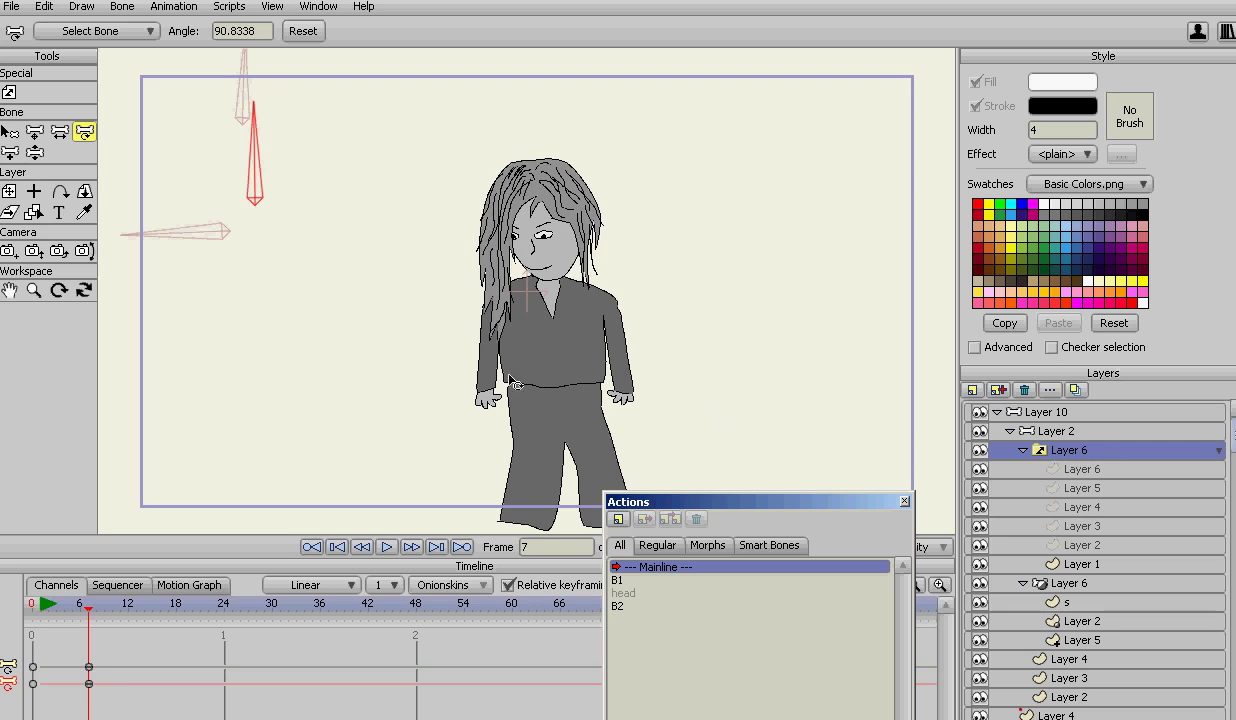
pyautogui.moveTo(197, 240); pyautogui.dragTo(202, 228)
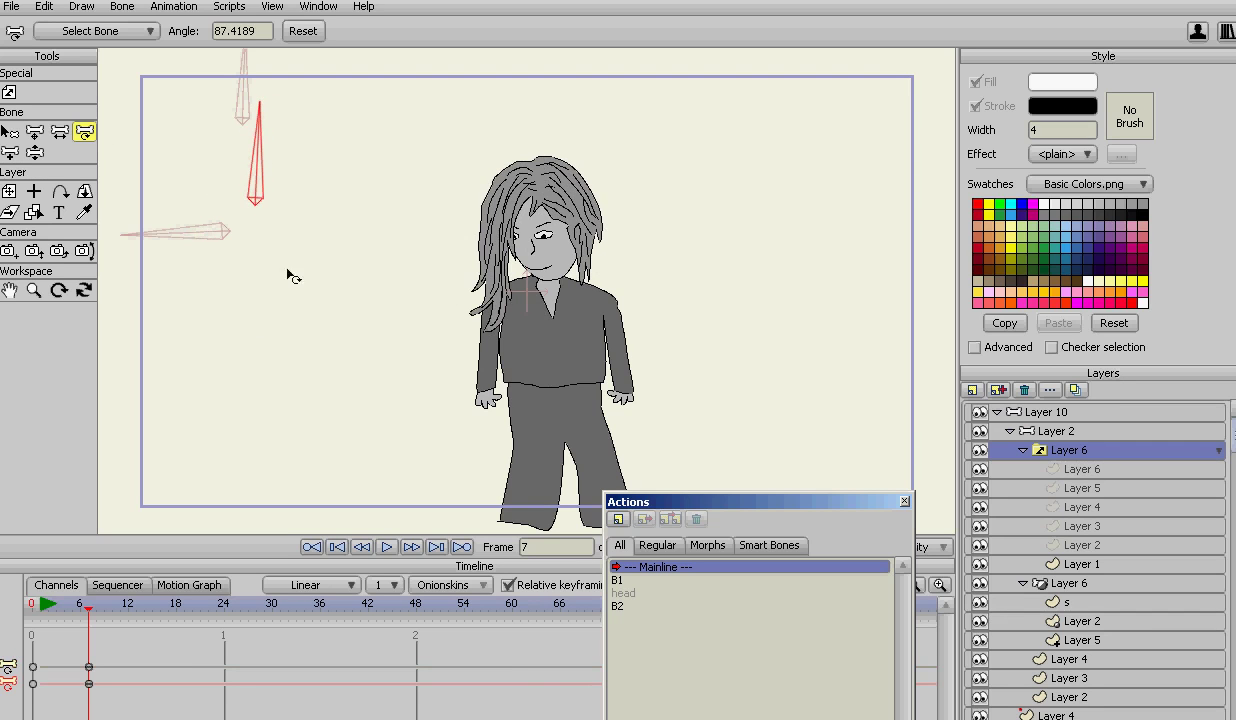
# Step: At frame 7, rotate Layer 2's head bone to about 115.7° and its B2 bone to about 98.3°
pyautogui.click(1050, 431)
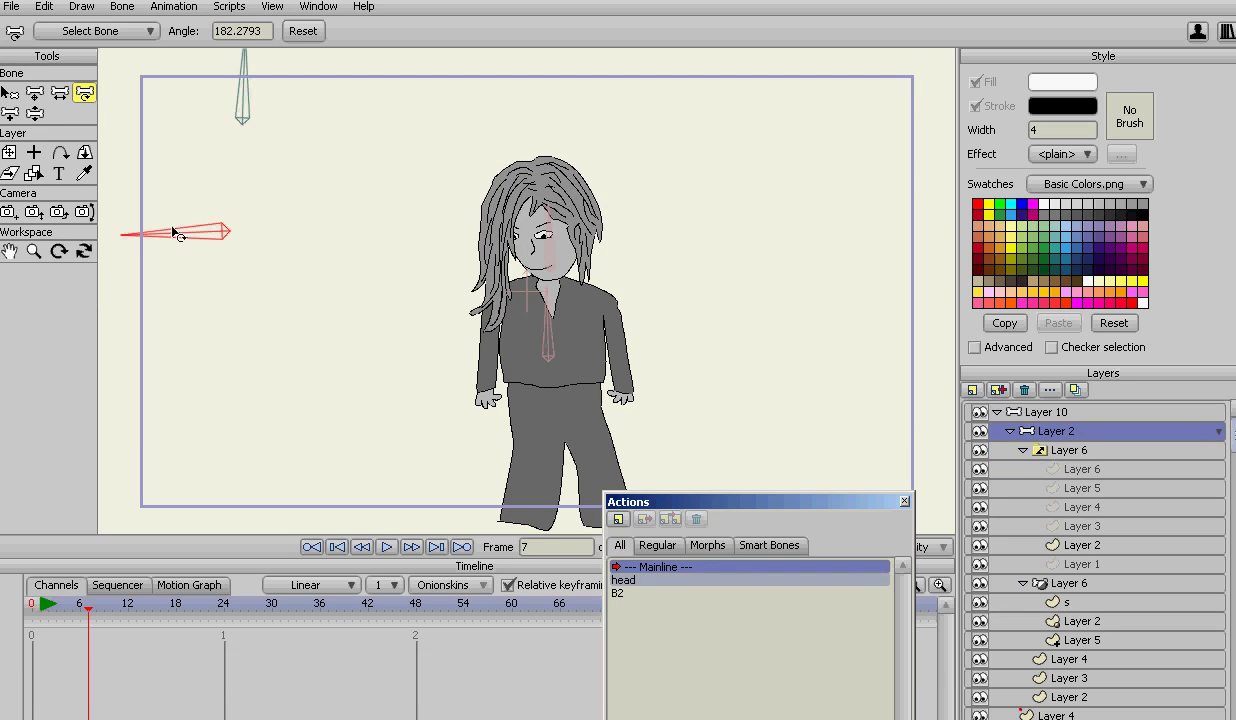
pyautogui.moveTo(179, 229); pyautogui.dragTo(276, 237)
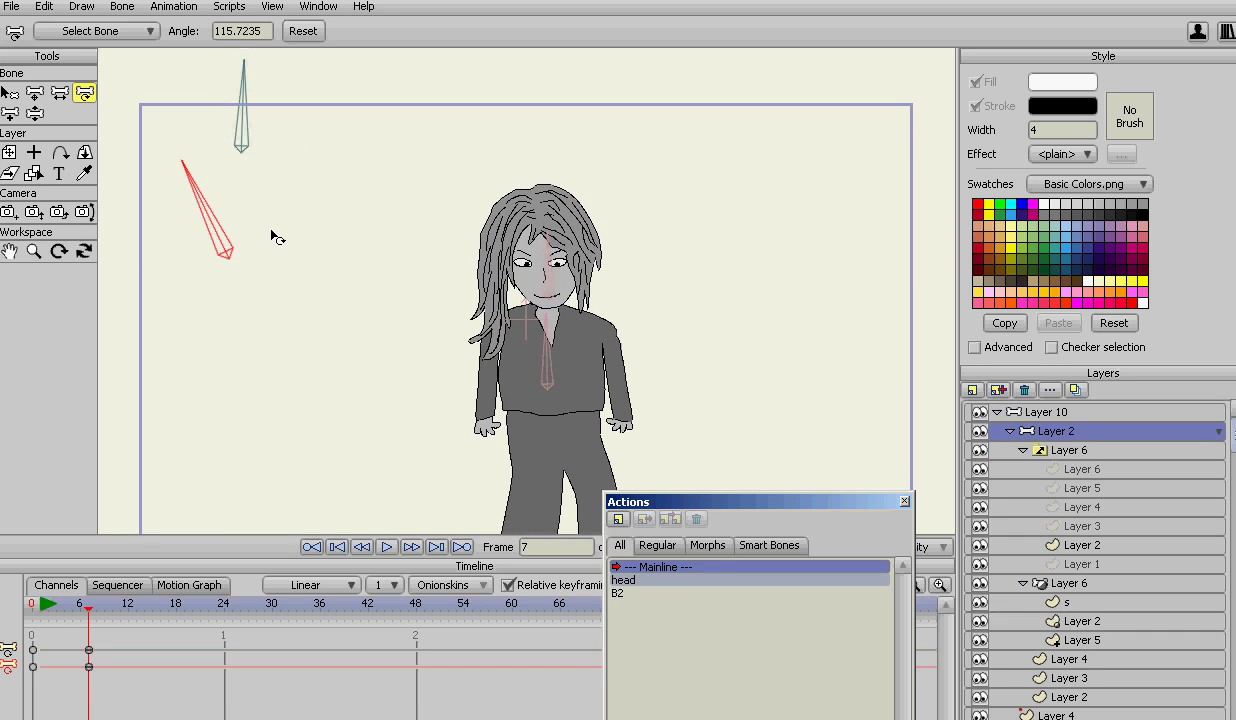
pyautogui.moveTo(246, 136)
pyautogui.mouseDown()
pyautogui.moveTo(226, 138)
pyautogui.moveTo(241, 128)
pyautogui.mouseUp()
pyautogui.click(1035, 452)
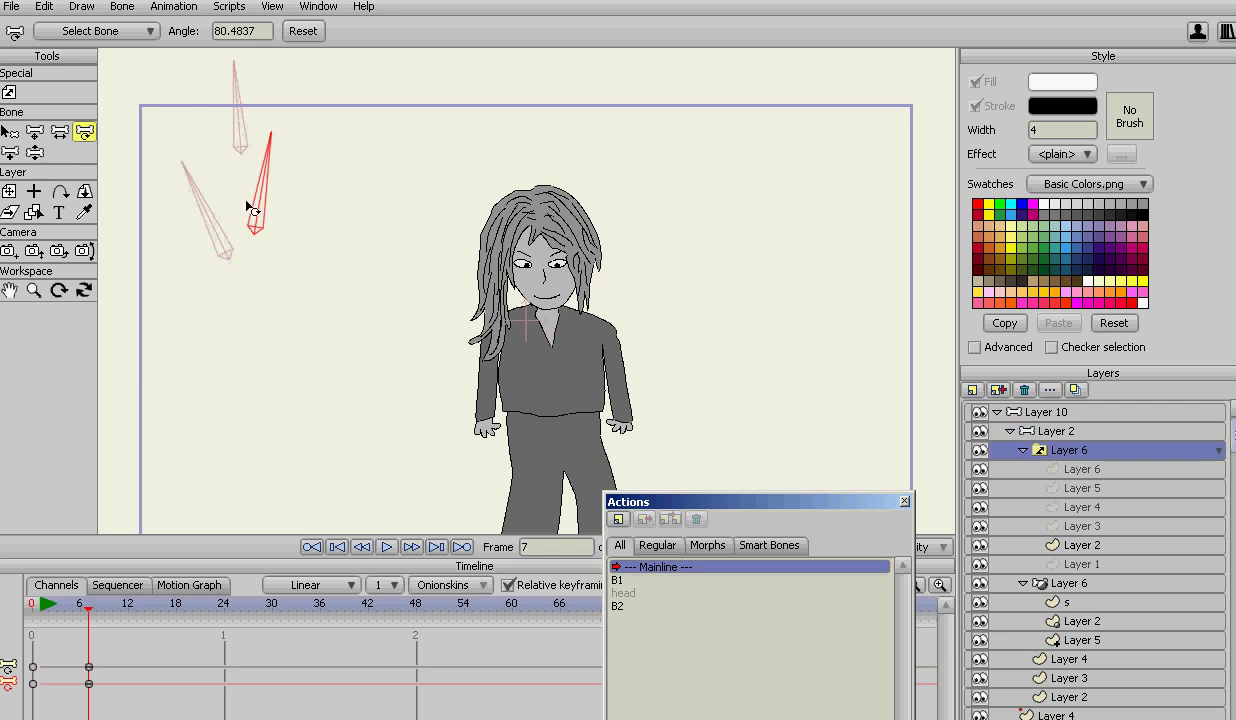
pyautogui.click(992, 429)
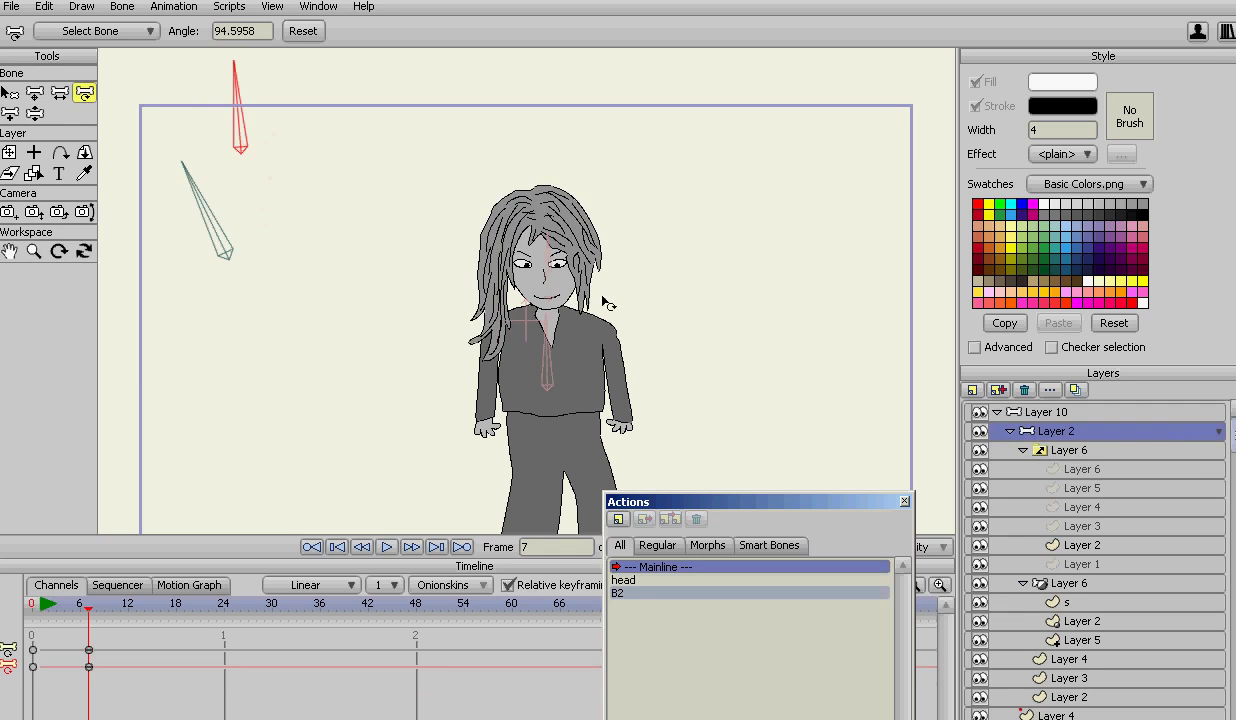
pyautogui.moveTo(243, 127); pyautogui.dragTo(237, 126)
# Step: Open the B2 action and, at frame 48, rotate Layer 2's B2 bone to about -91.6°
pyautogui.doubleClick(663, 596)
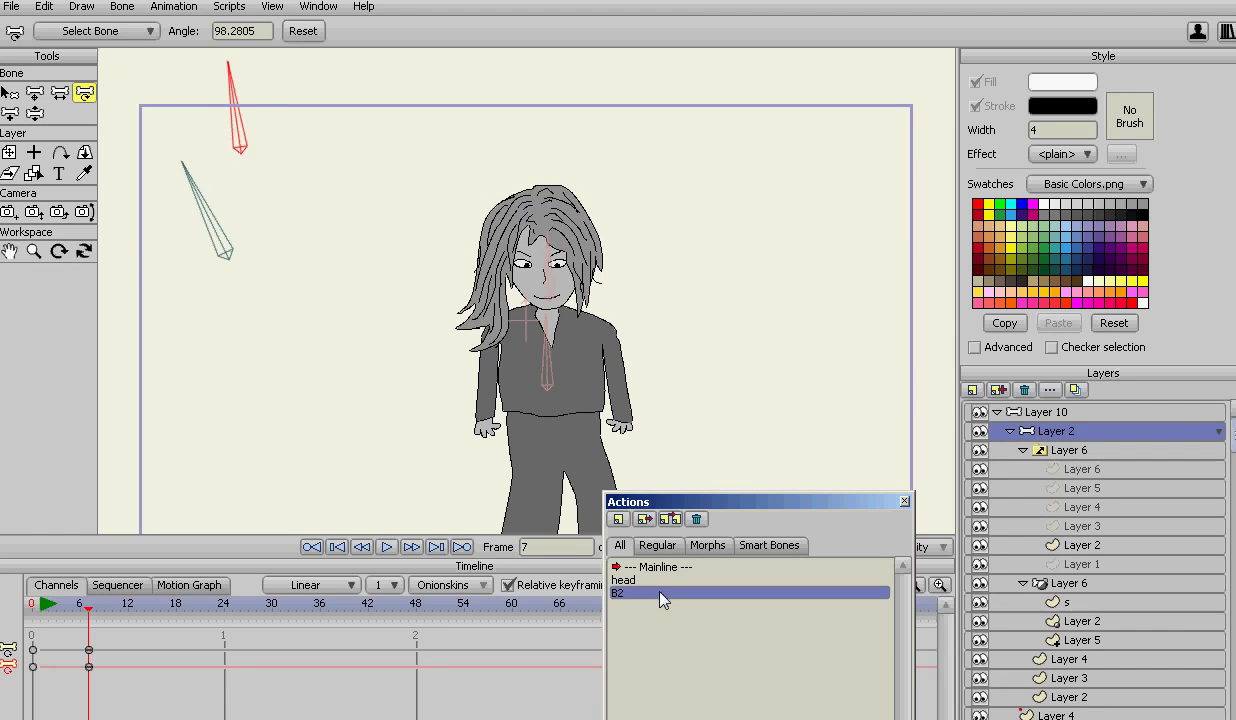
pyautogui.moveTo(47, 612); pyautogui.dragTo(418, 617)
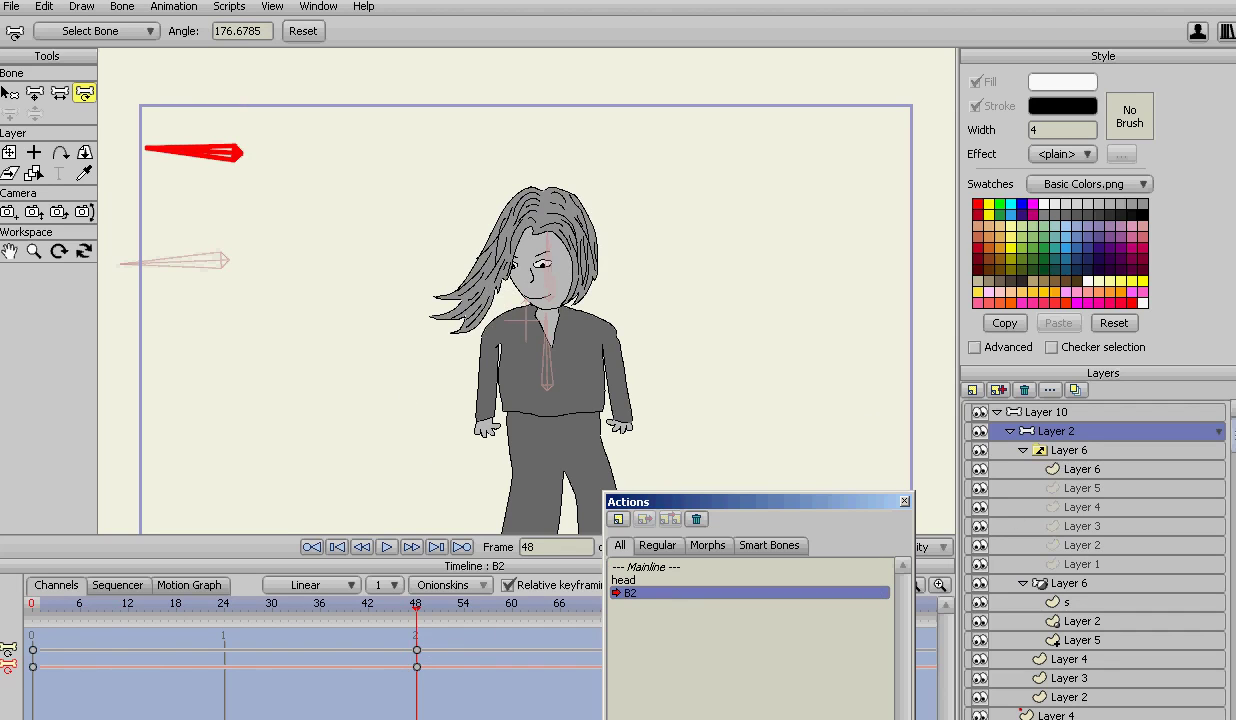
pyautogui.click(1124, 451)
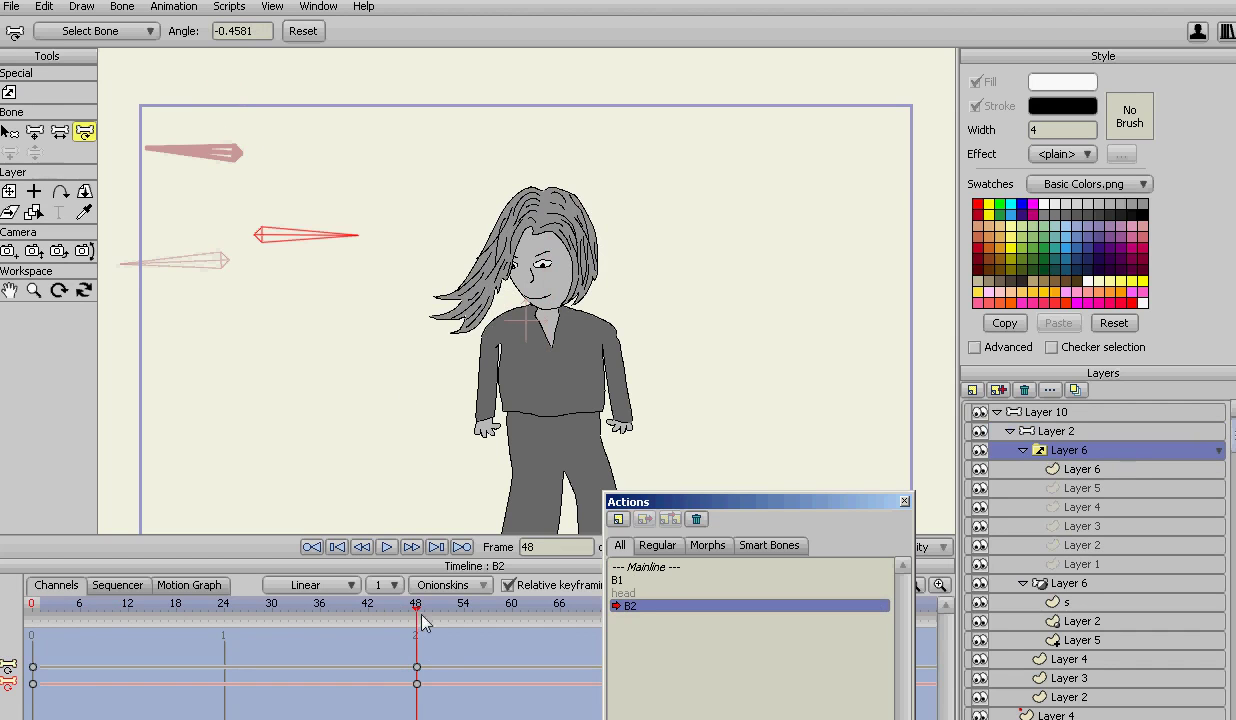
pyautogui.moveTo(420, 617)
pyautogui.mouseDown()
pyautogui.moveTo(72, 621)
pyautogui.moveTo(417, 622)
pyautogui.mouseUp()
pyautogui.click(1056, 431)
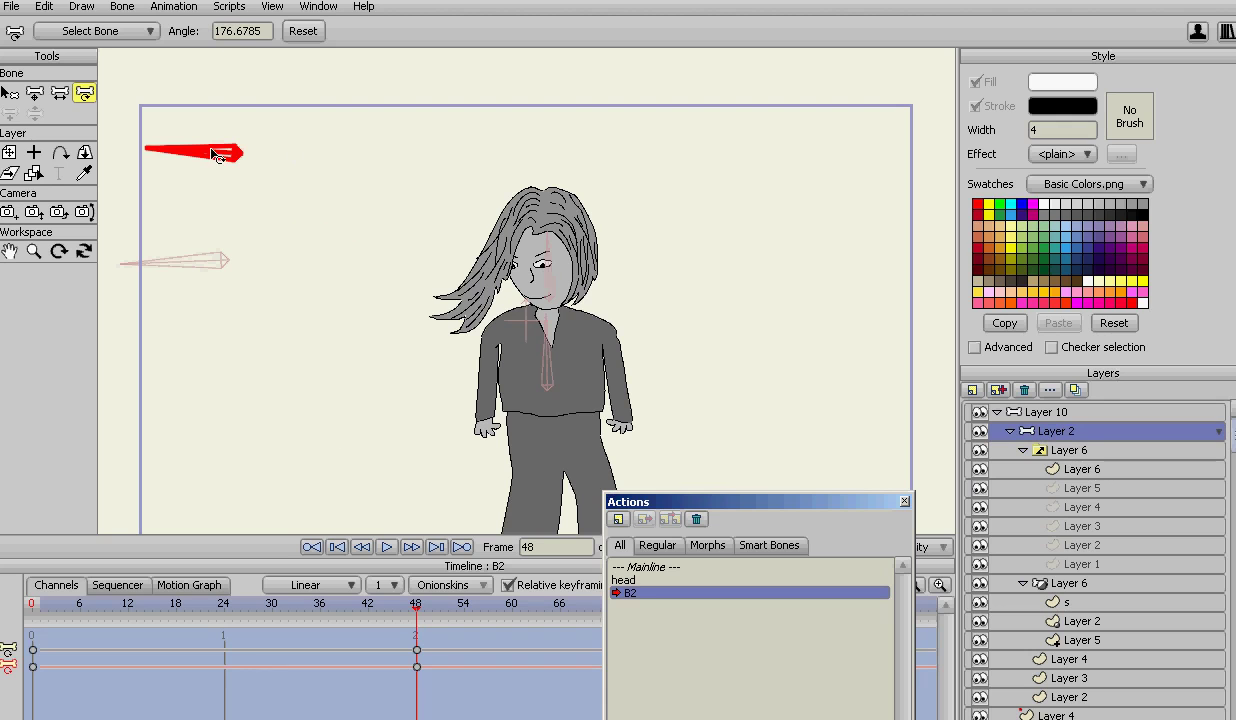
pyautogui.moveTo(404, 603); pyautogui.dragTo(419, 573)
pyautogui.moveTo(204, 152); pyautogui.dragTo(241, 218)
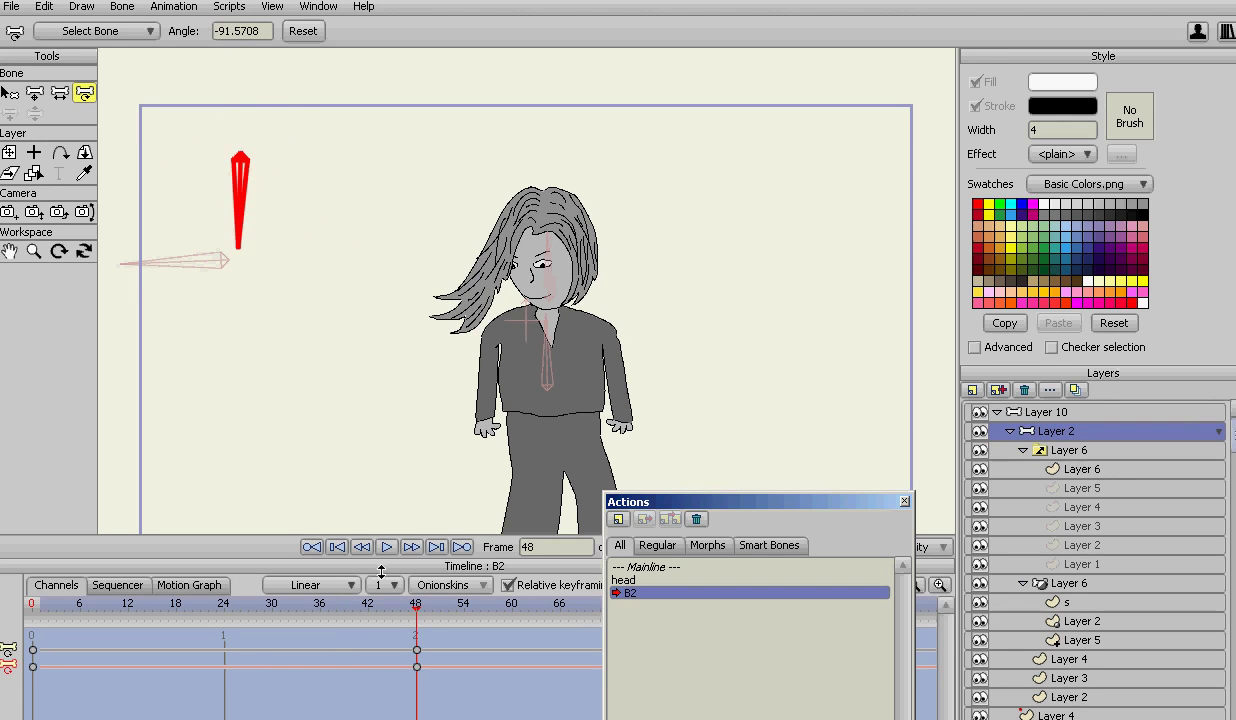
pyautogui.moveTo(410, 603)
pyautogui.mouseDown()
pyautogui.moveTo(268, 580)
pyautogui.moveTo(224, 527)
pyautogui.moveTo(160, 570)
pyautogui.moveTo(243, 600)
pyautogui.moveTo(415, 613)
pyautogui.mouseUp()
# Step: Return to the Mainline timeline and rotate the B2 bone clockwise until it points down to the right at frame 25
pyautogui.doubleClick(676, 570)
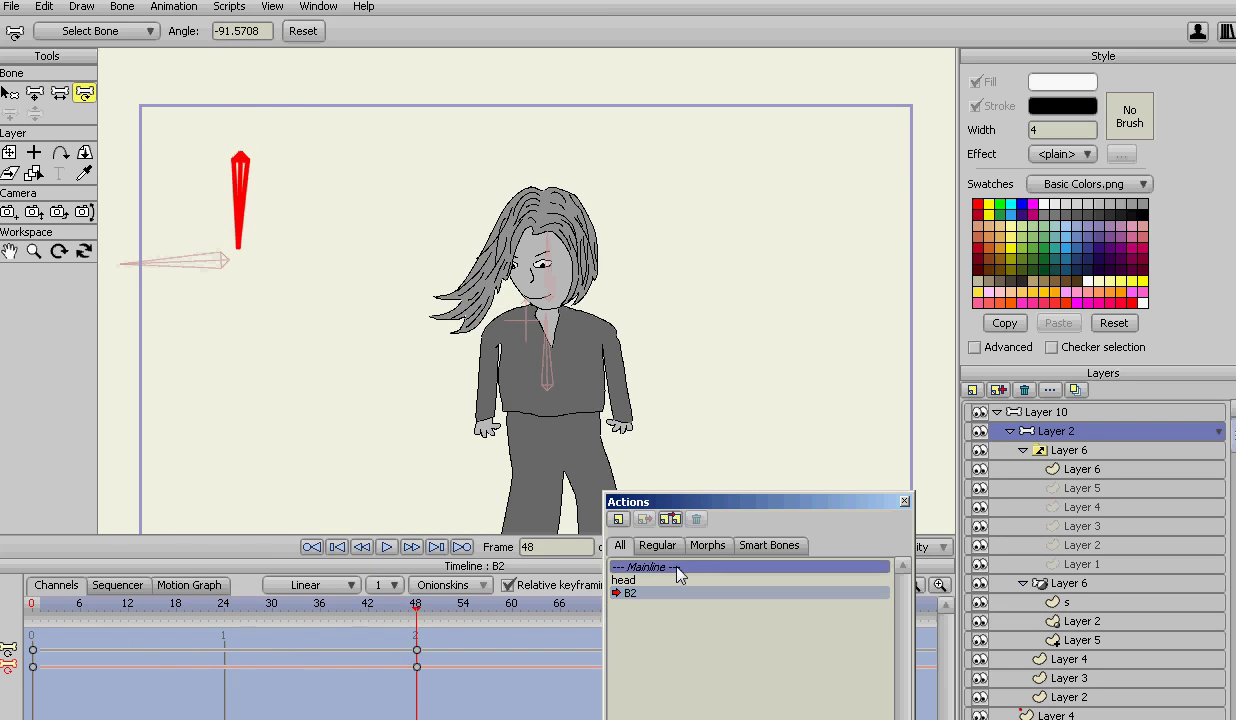
pyautogui.moveTo(63, 612); pyautogui.dragTo(232, 607)
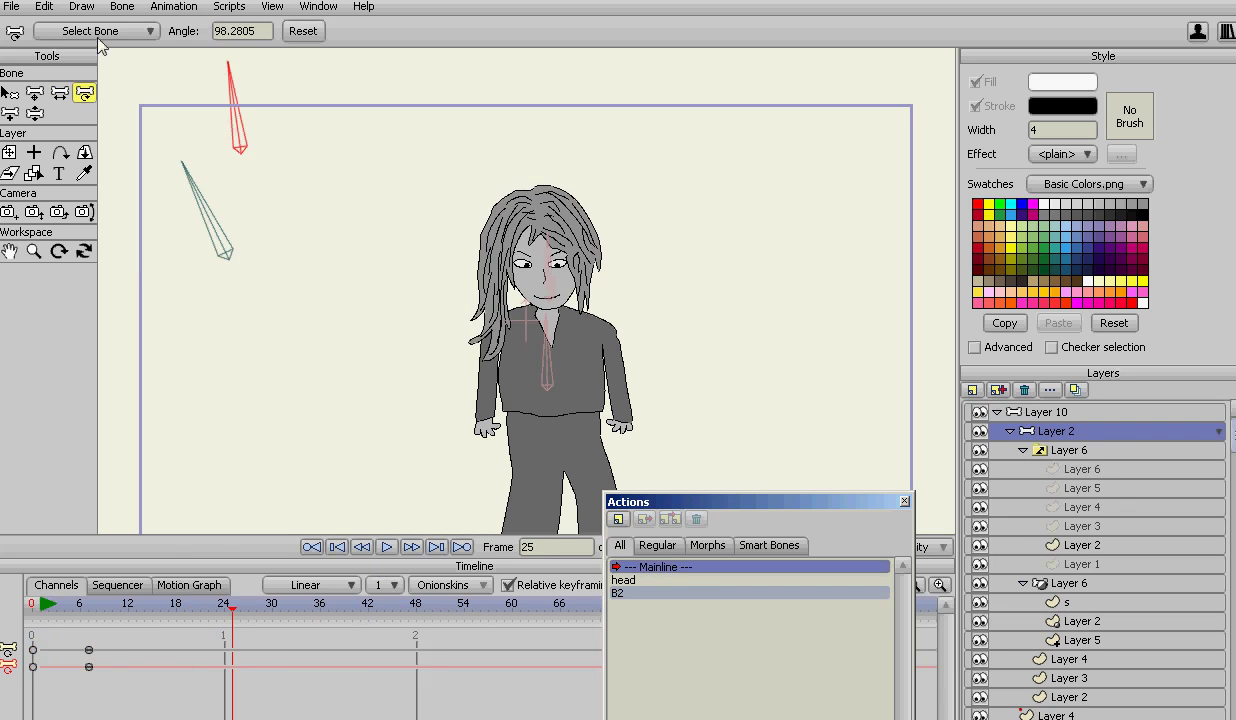
pyautogui.moveTo(237, 86); pyautogui.dragTo(260, 184)
# Step: Select the switch layer Layer 6 and scrub between frames 15 and 24 to examine how its hair drawings switch with the bone
pyautogui.doubleClick(1078, 452)
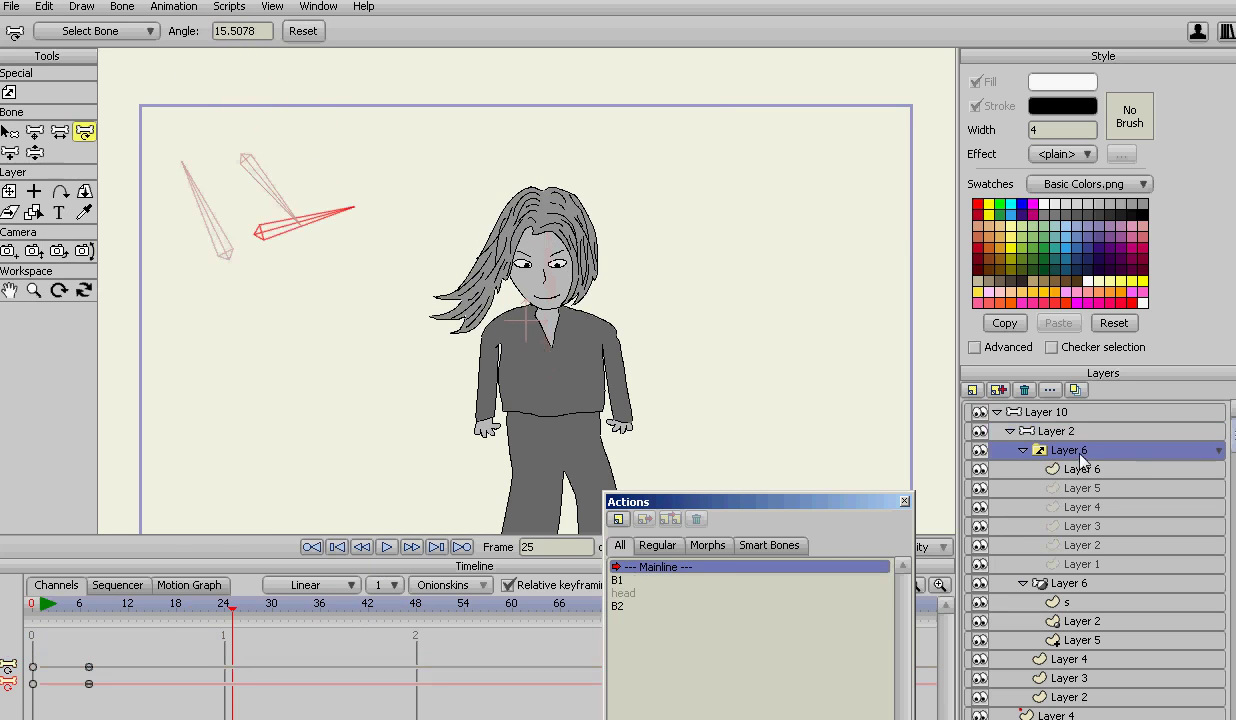
pyautogui.click(666, 645)
pyautogui.moveTo(233, 611); pyautogui.dragTo(152, 611)
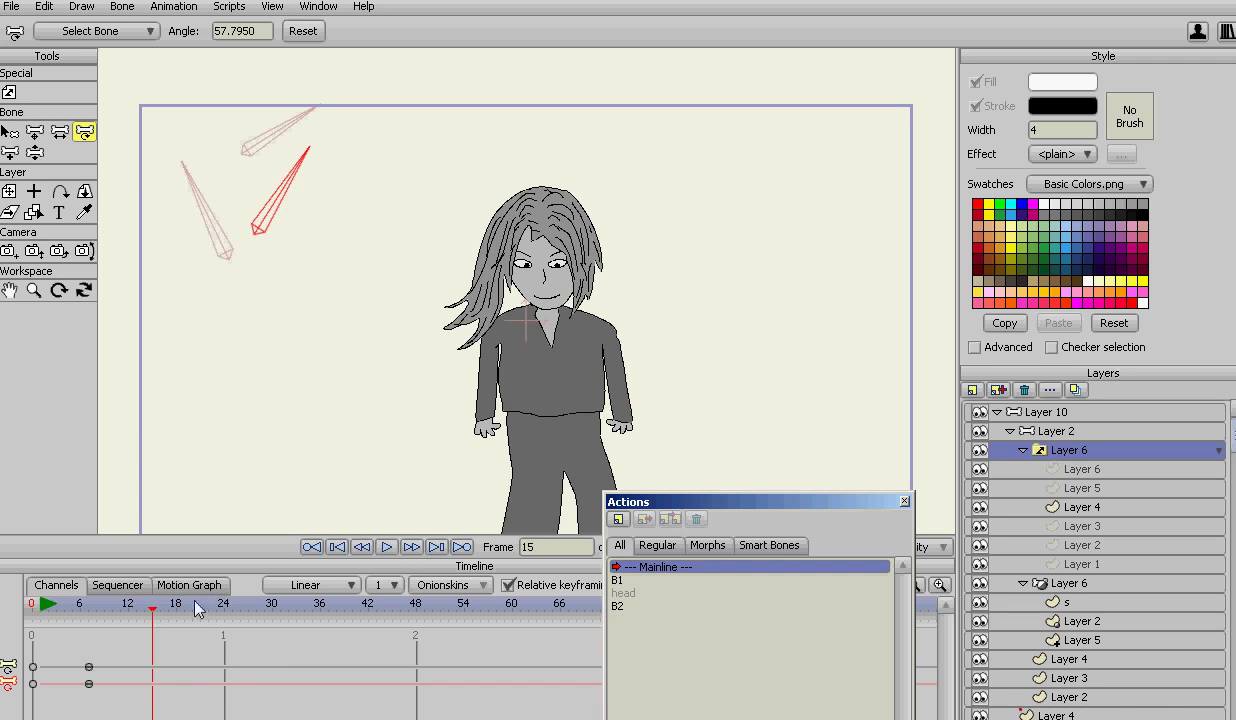
pyautogui.moveTo(152, 614); pyautogui.dragTo(160, 612)
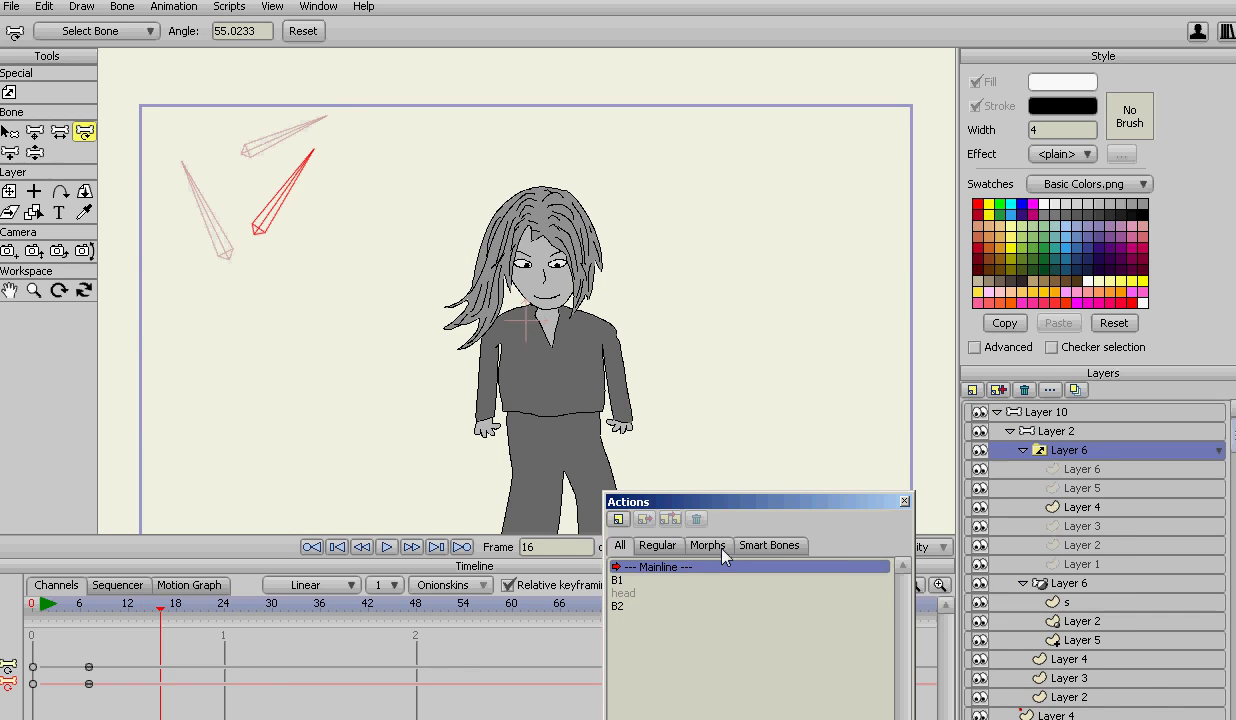
pyautogui.click(699, 581)
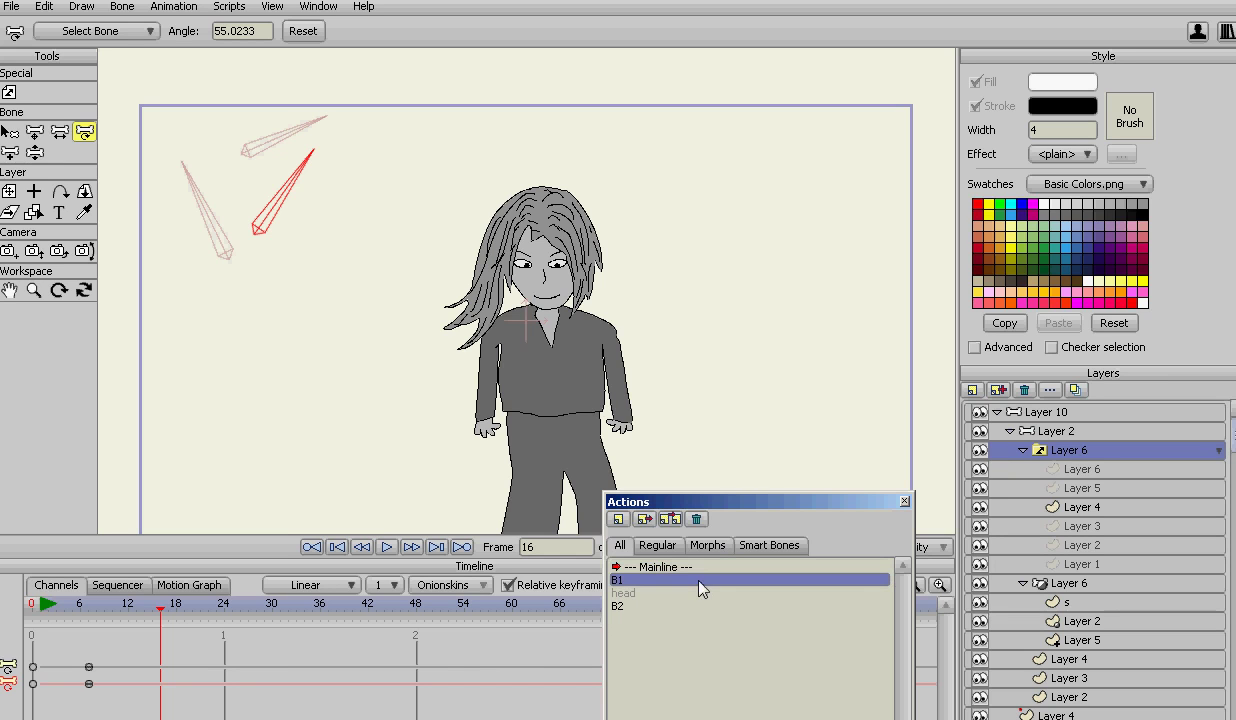
pyautogui.moveTo(150, 623); pyautogui.dragTo(188, 620)
pyautogui.press('Up')
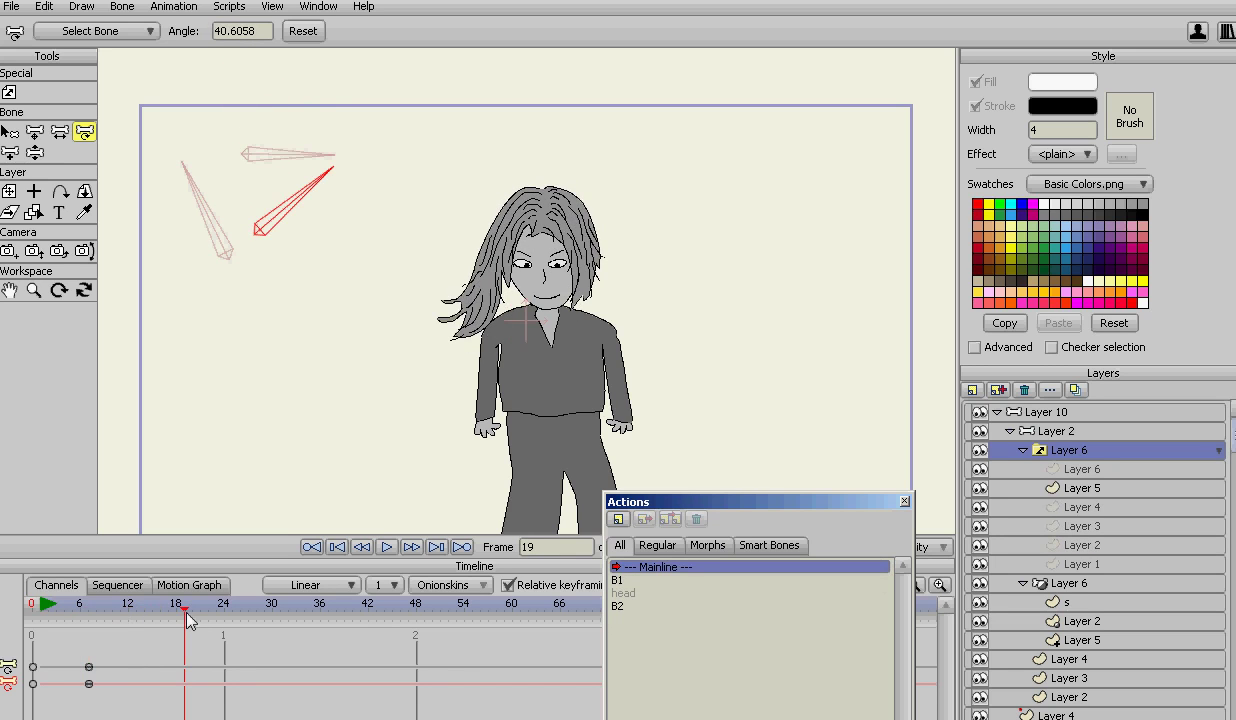
pyautogui.moveTo(185, 613); pyautogui.dragTo(228, 620)
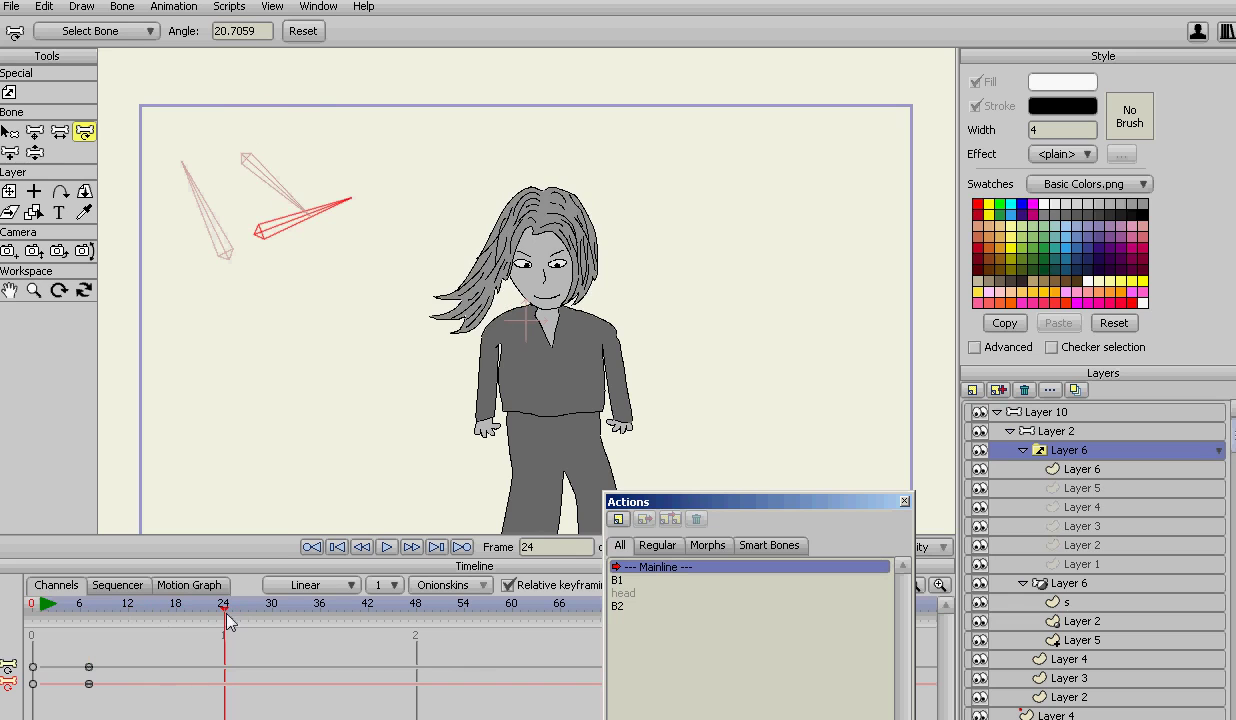
pyautogui.moveTo(228, 622)
pyautogui.mouseDown()
pyautogui.moveTo(188, 622)
pyautogui.moveTo(228, 626)
pyautogui.mouseUp()
pyautogui.moveTo(223, 603); pyautogui.dragTo(160, 605)
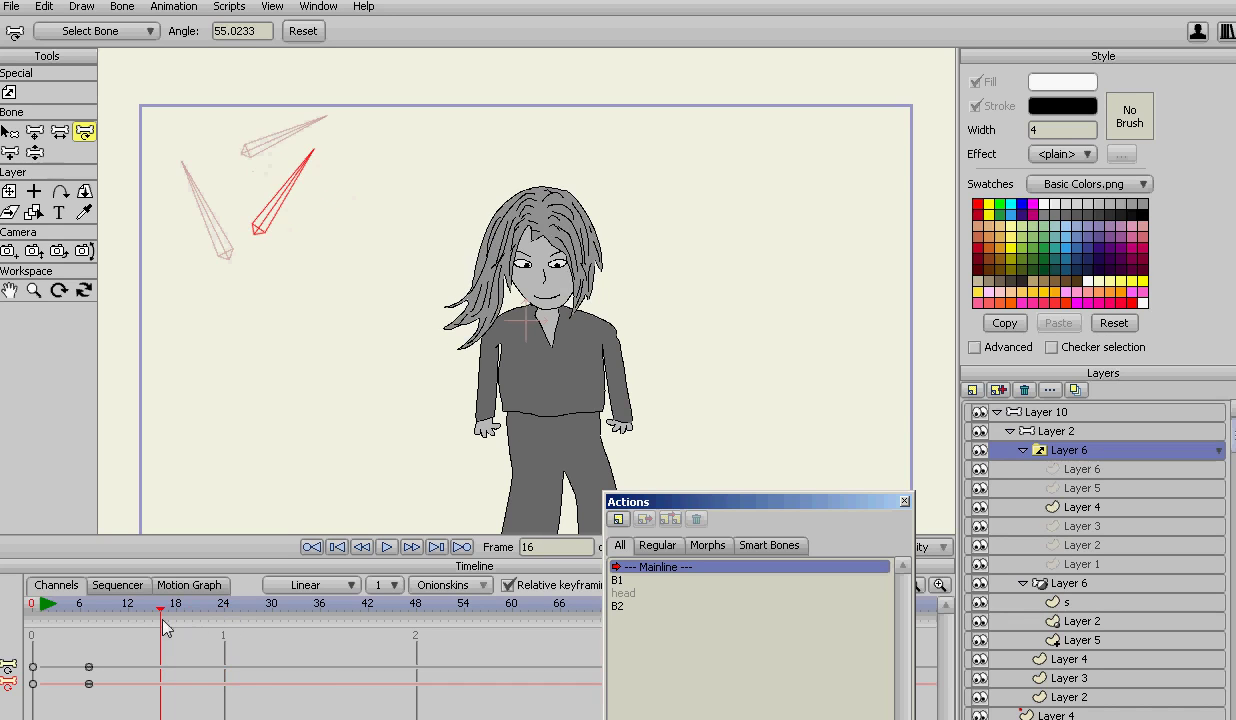